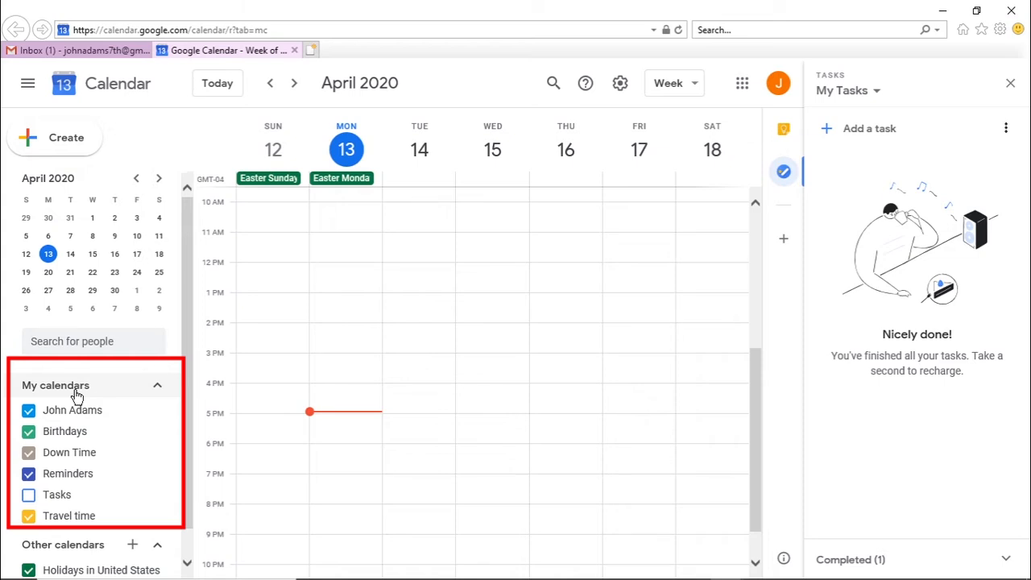
Add a task titled "Follow this channel" to the My Tasks list.
scroll(186, 386, "down", 1)
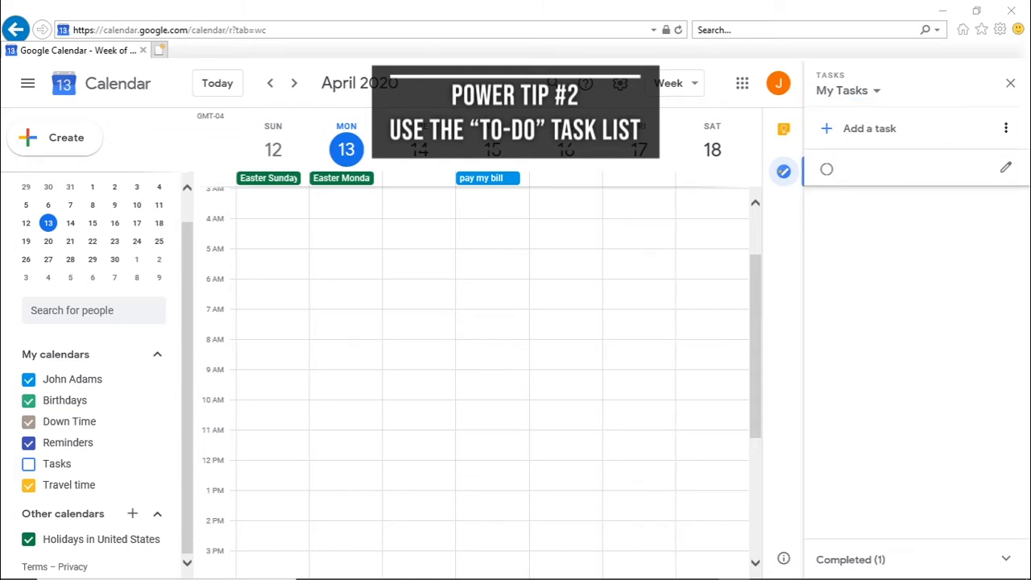
left_click(852, 137)
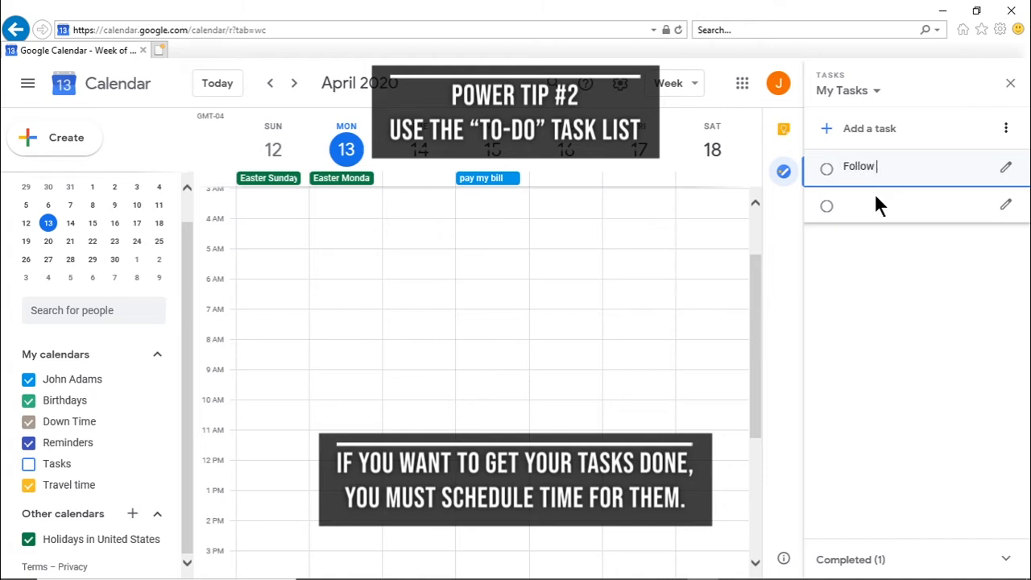
type("Follow this ch")
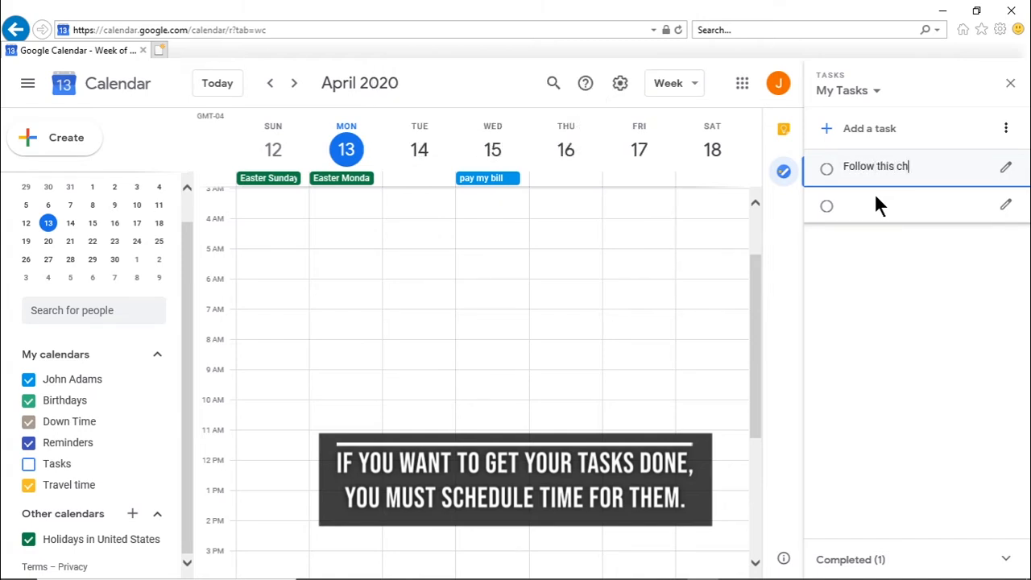
type("annel")
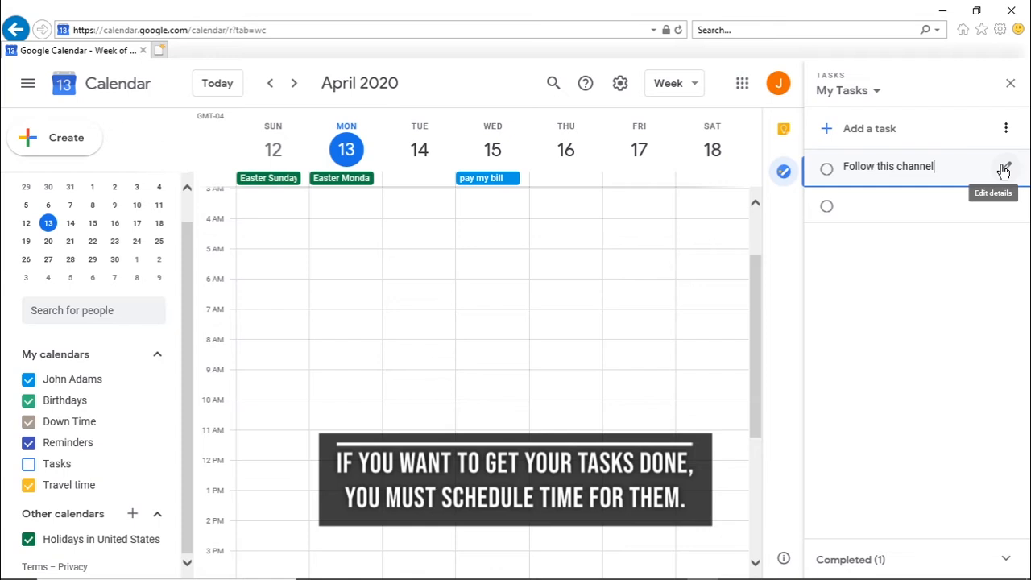
Create an event titled "Follow this channel" on Thursday, April 16, 2020, from 8:00am to 9:00am.
left_click(560, 359)
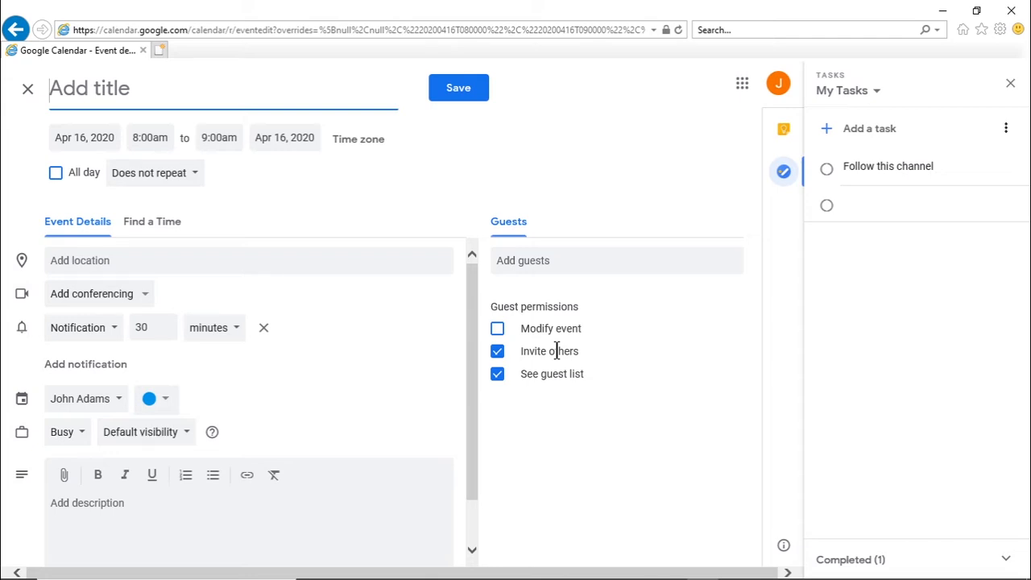
type("Foll")
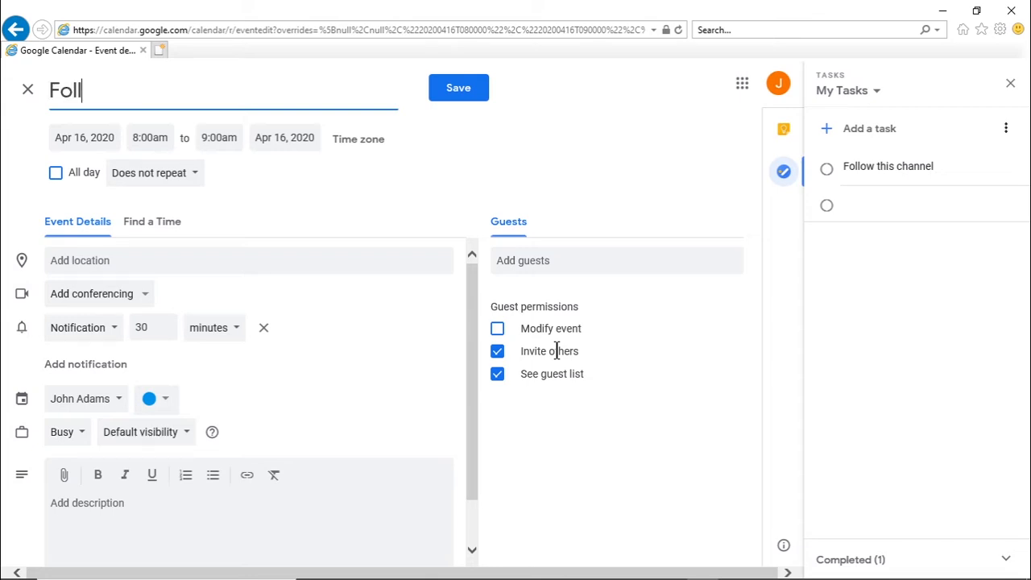
type("ow this ch")
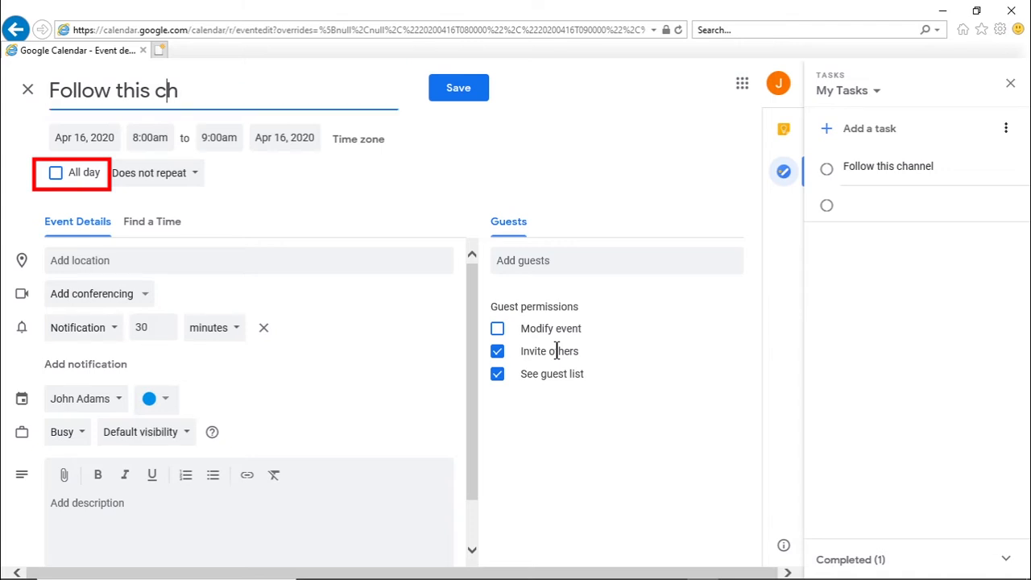
type("annel")
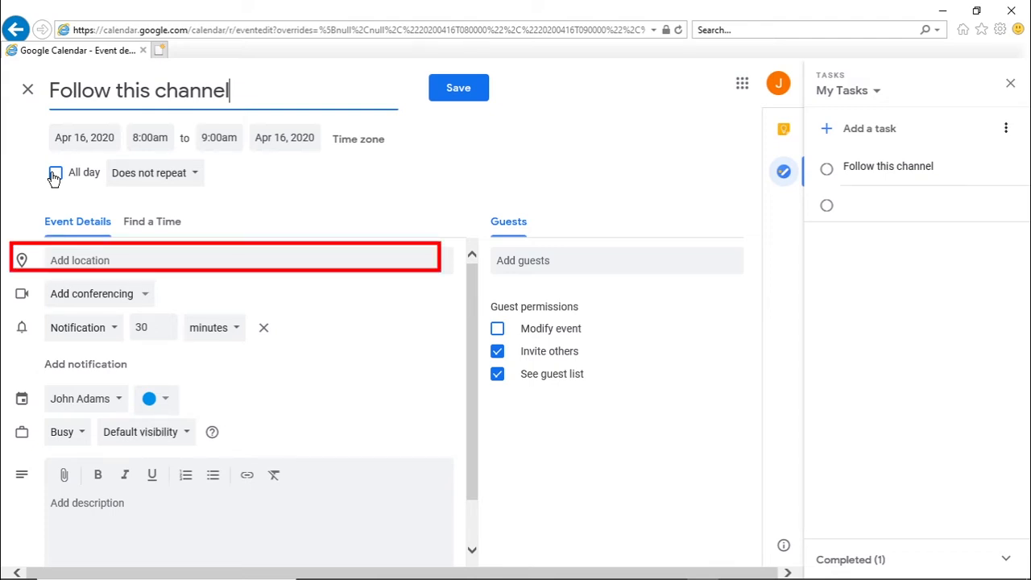
left_click(101, 261)
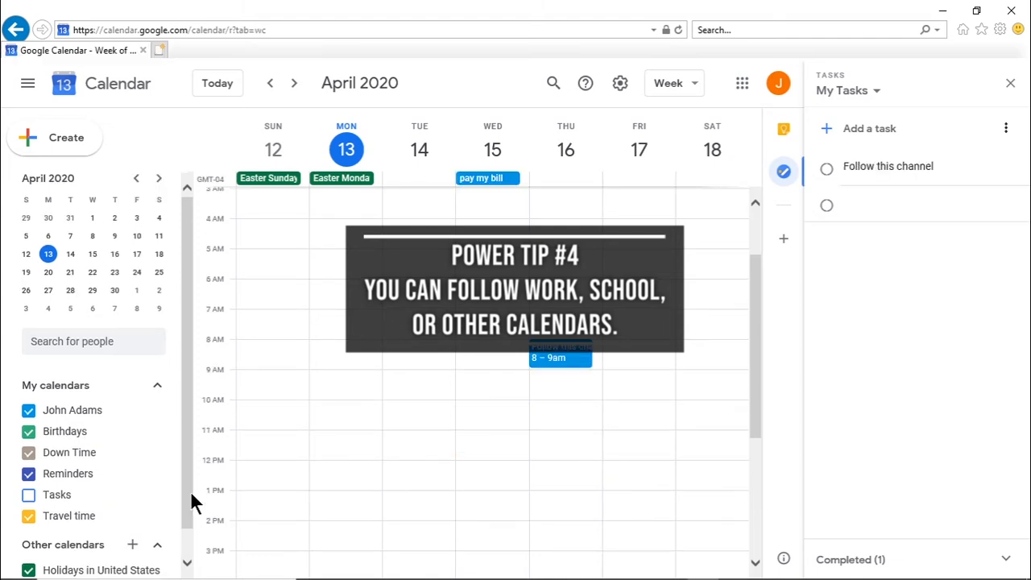
View the page for adding another calendar from a URL, and return to the week view.
left_click(133, 547)
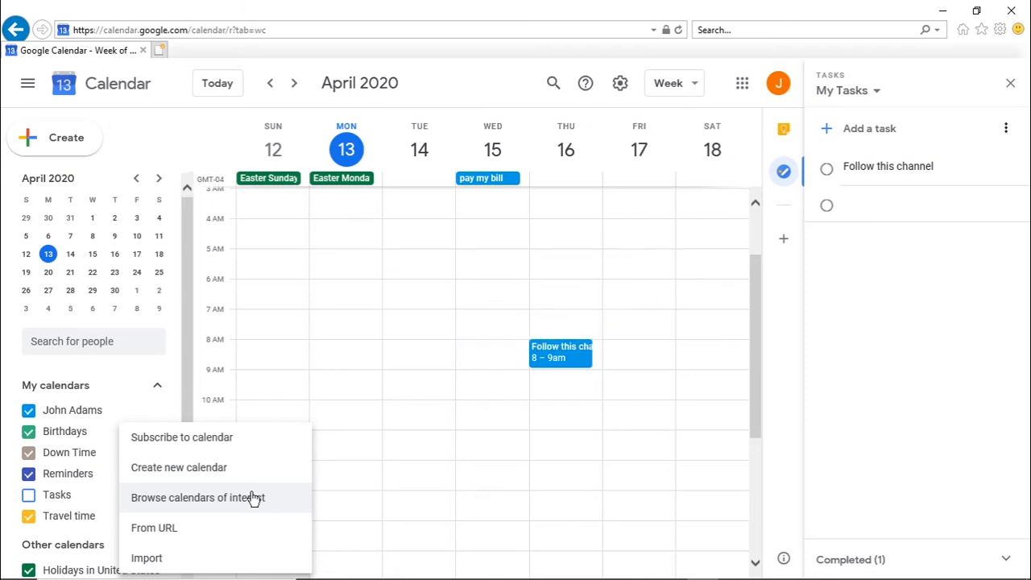
left_click(218, 530)
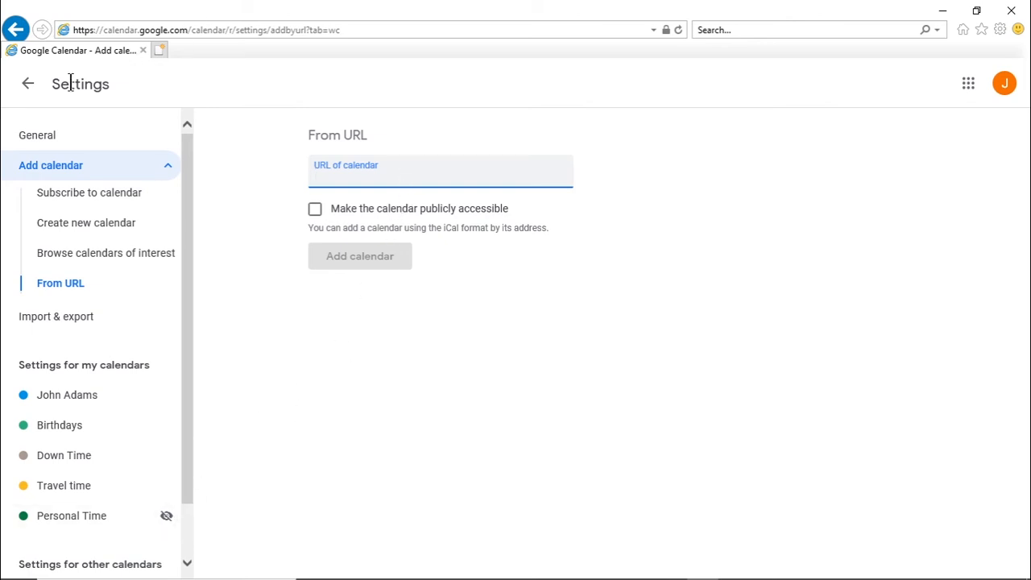
left_click(28, 84)
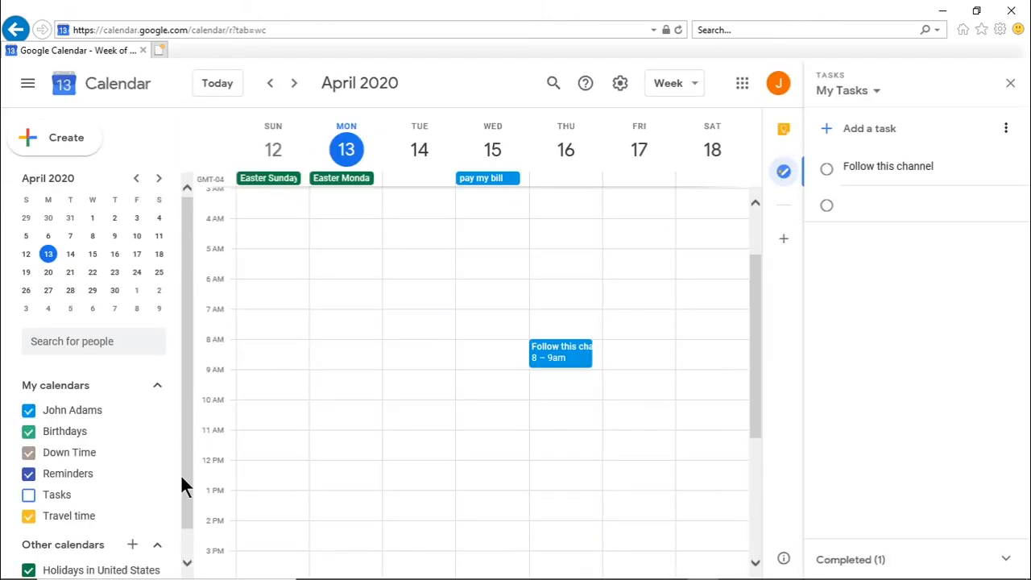
Browse the calendars of interest and subscribe to the Miami Marlins calendar under Major League Baseball, and view its games in the week.
left_click(132, 547)
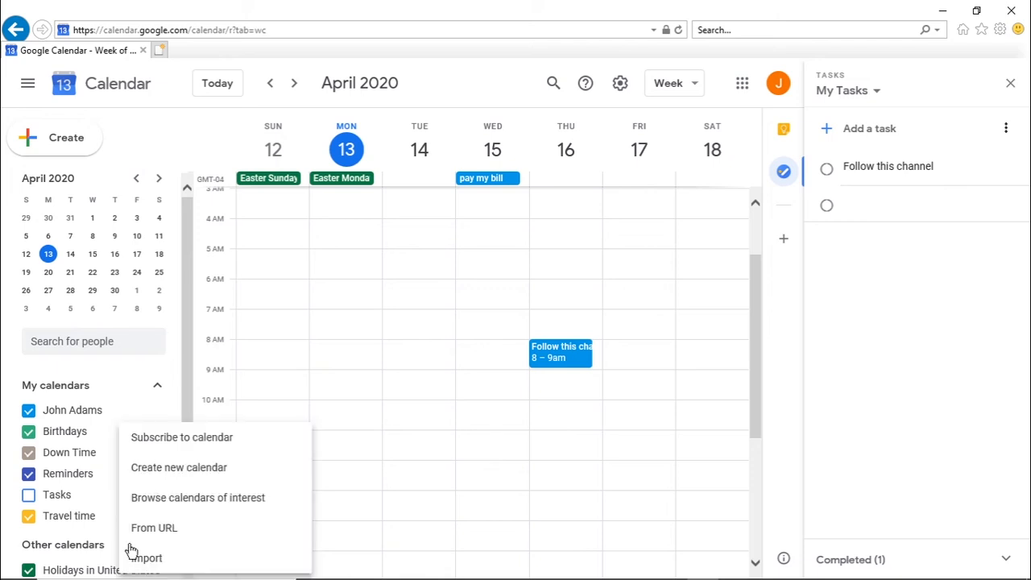
left_click(158, 503)
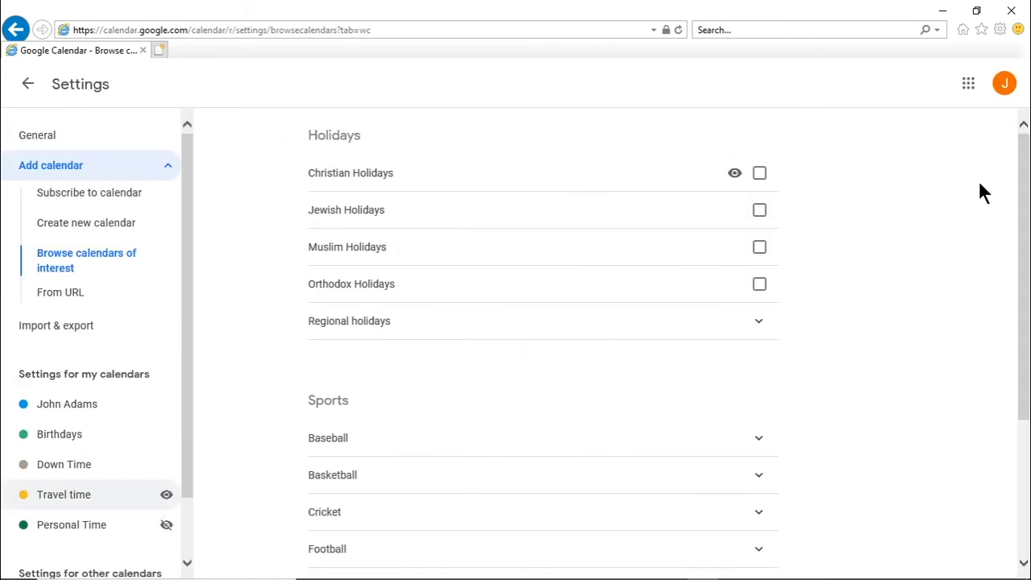
scroll(849, 359, "down", 3)
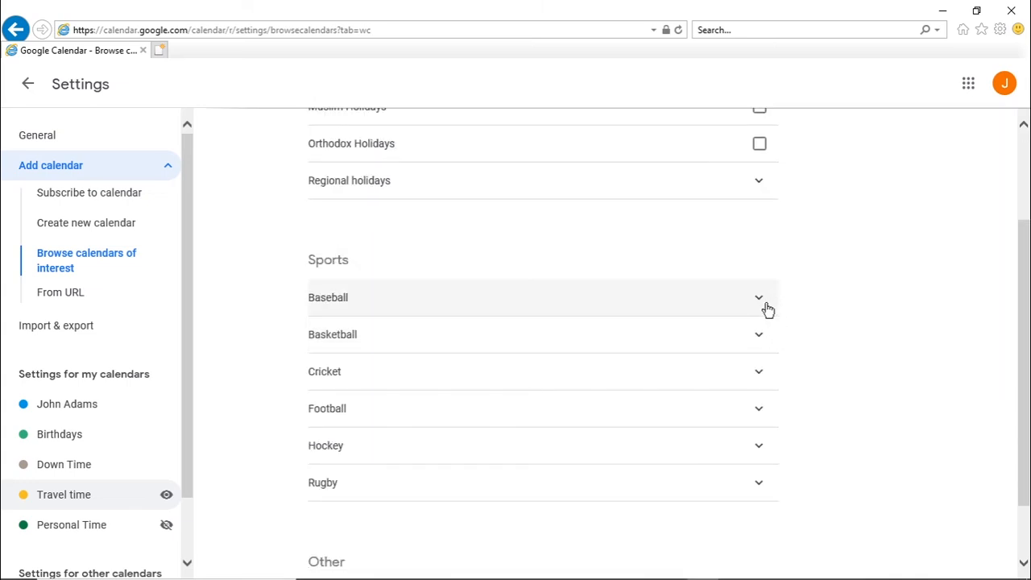
left_click(765, 306)
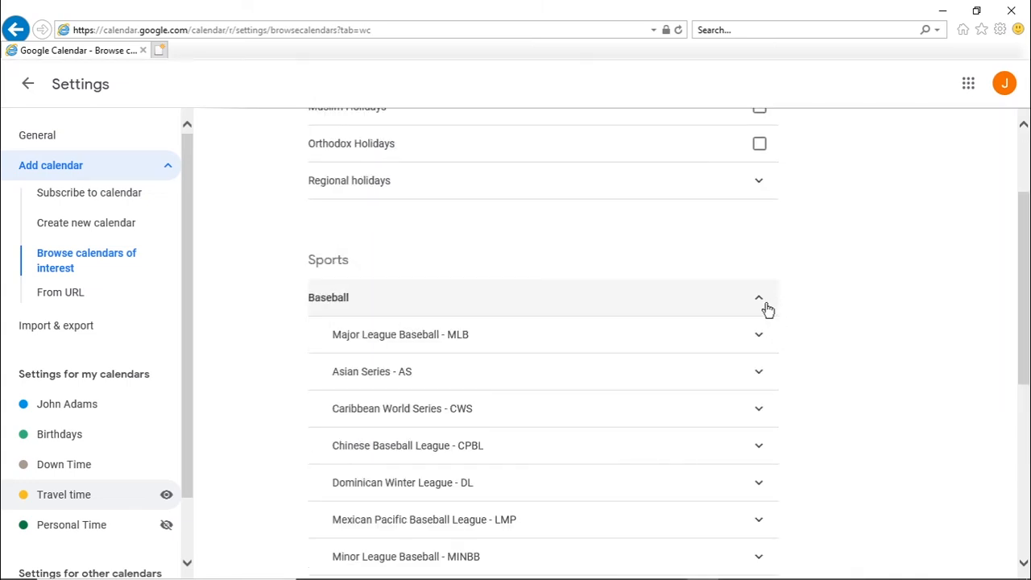
left_click(755, 345)
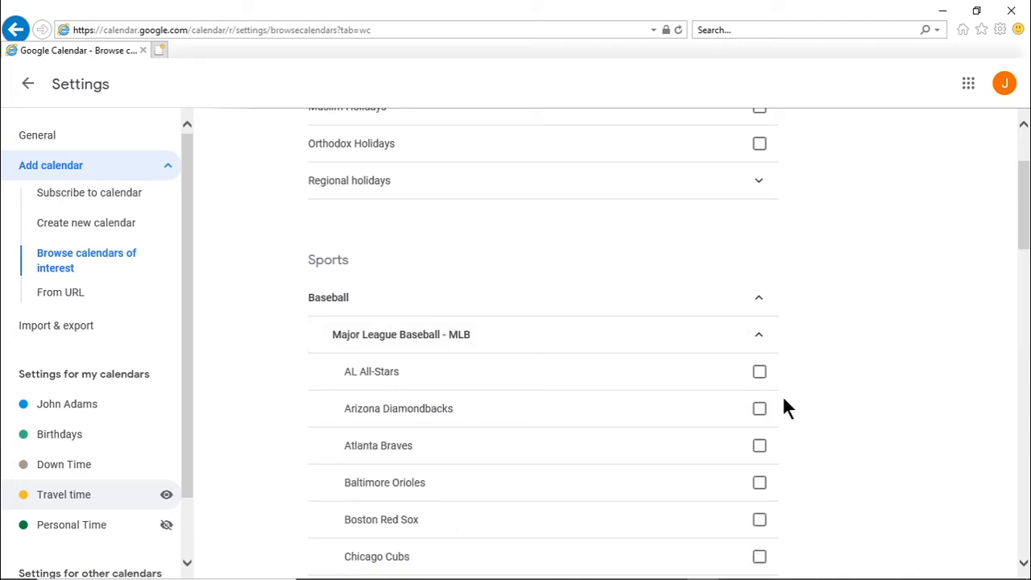
scroll(782, 398, "down", 2)
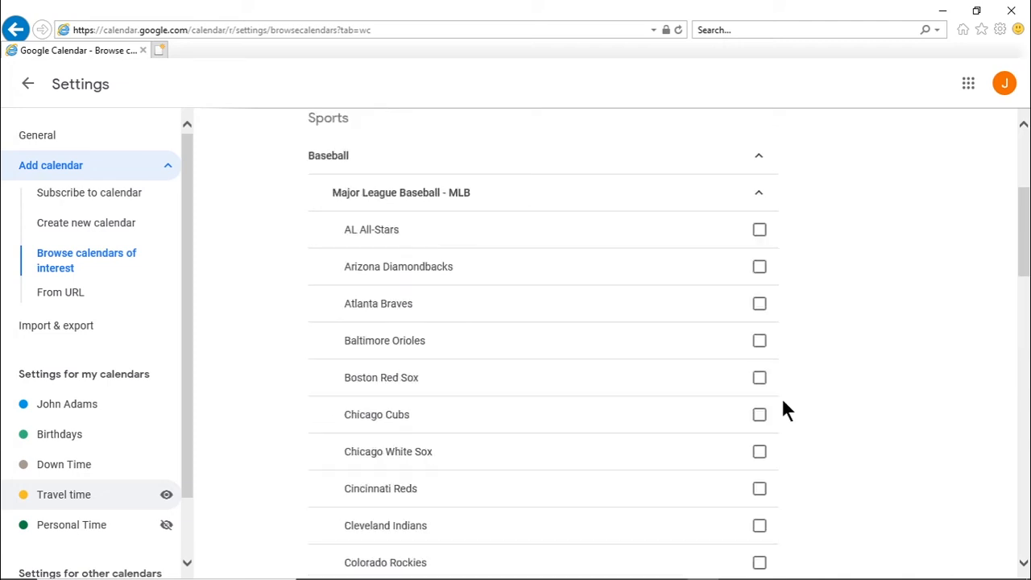
scroll(690, 394, "down", 5)
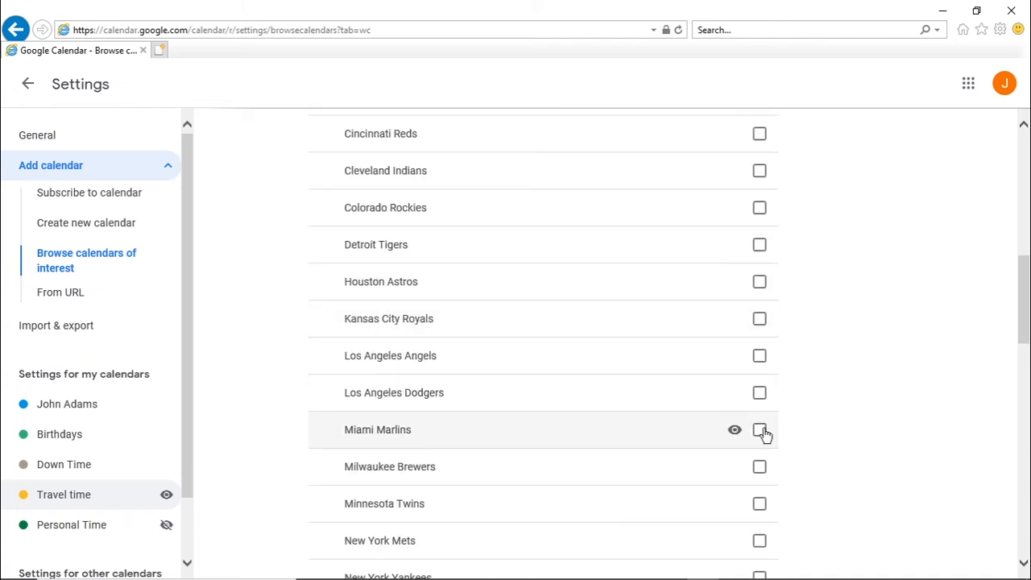
left_click(759, 430)
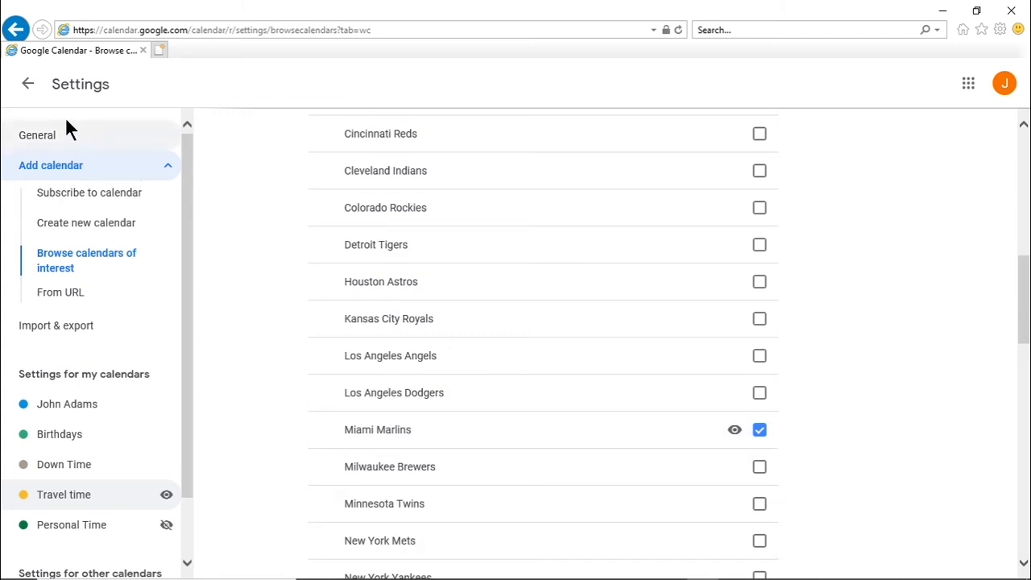
left_click(29, 84)
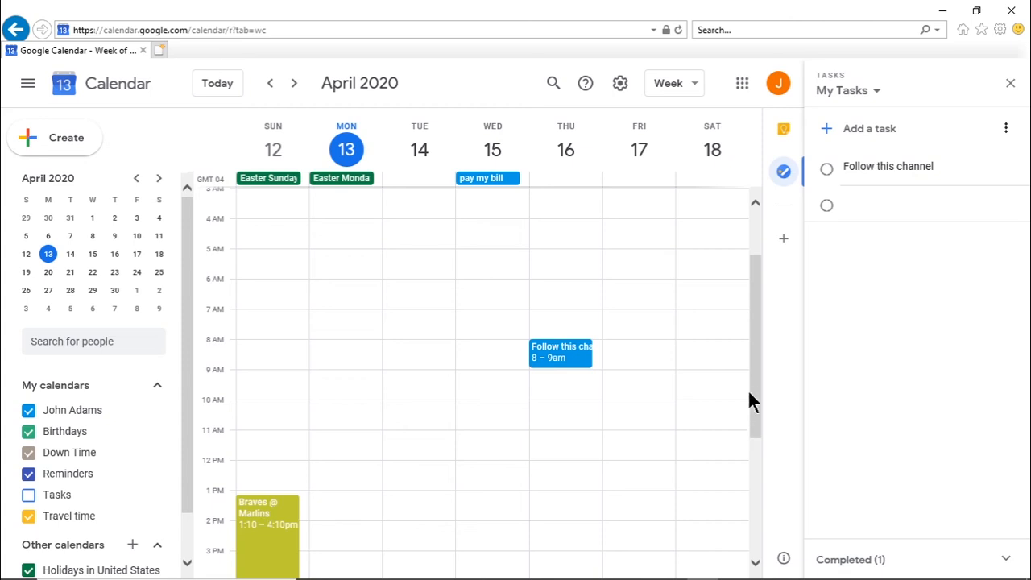
left_click_drag(754, 394, 752, 483)
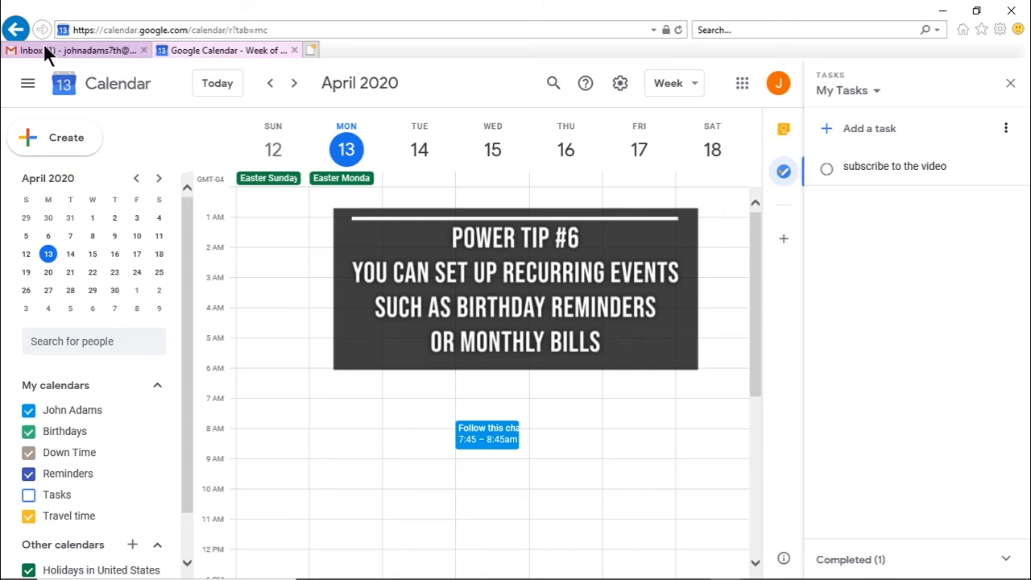
Start a new event on Wednesday, April 15, 2020, at 4:00am and title it "pay my bill".
left_click(482, 322)
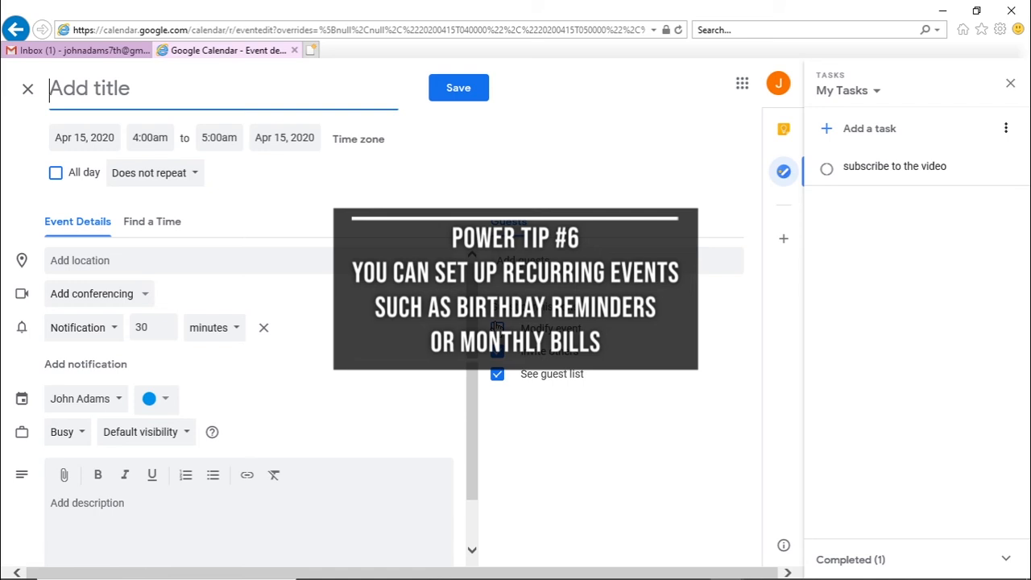
type("{a")
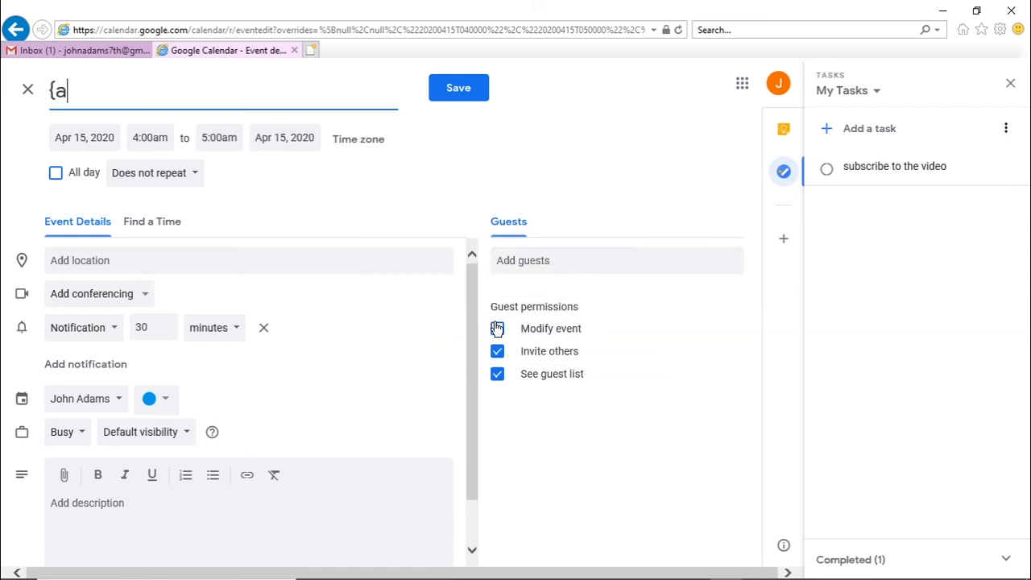
key("BackSpace")
key("BackSpace")
type("pay my bill")
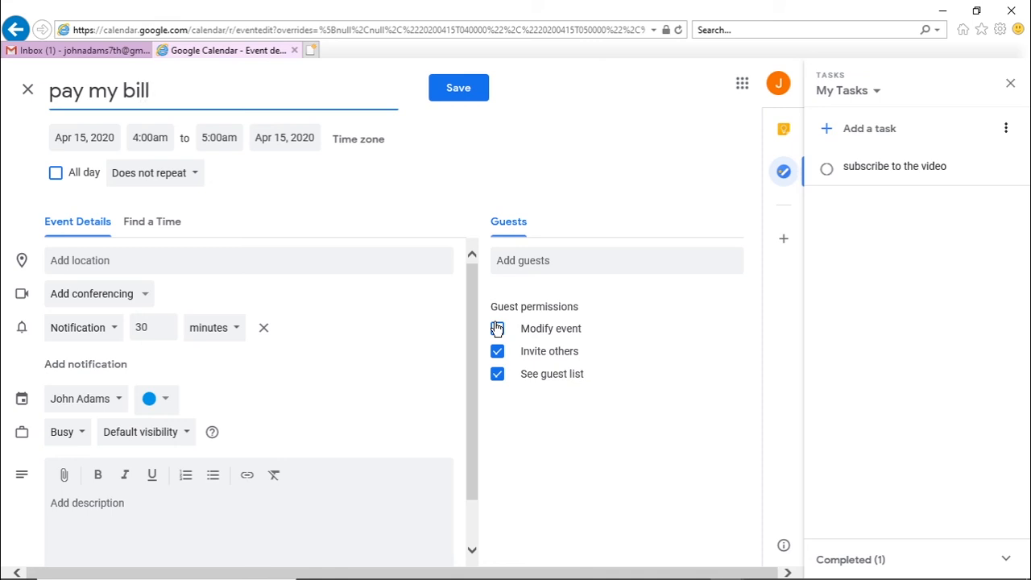
Make the "pay my bill" event all-day, open its repeat options and save the event.
left_click(496, 328)
left_click(54, 179)
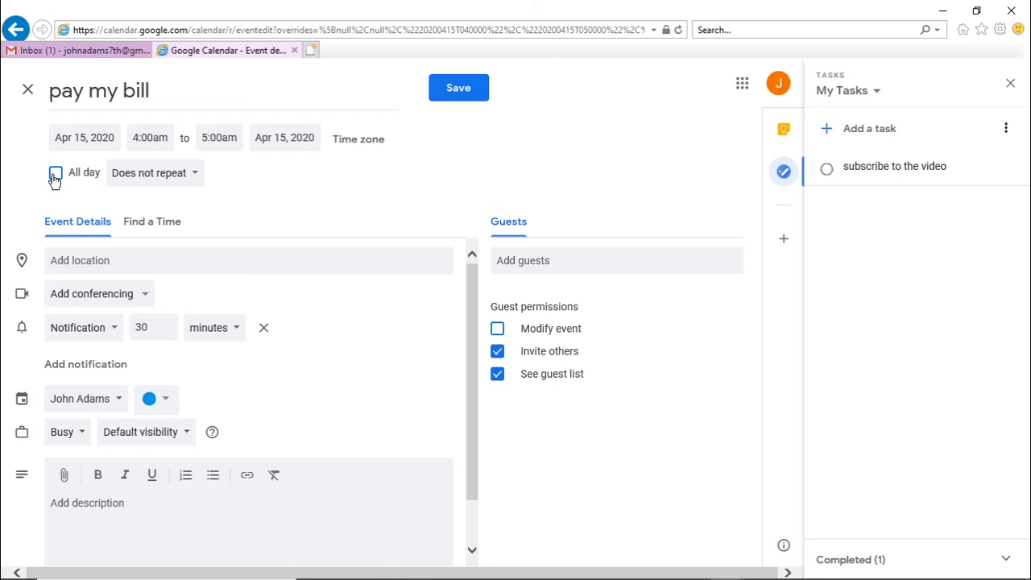
left_click(55, 177)
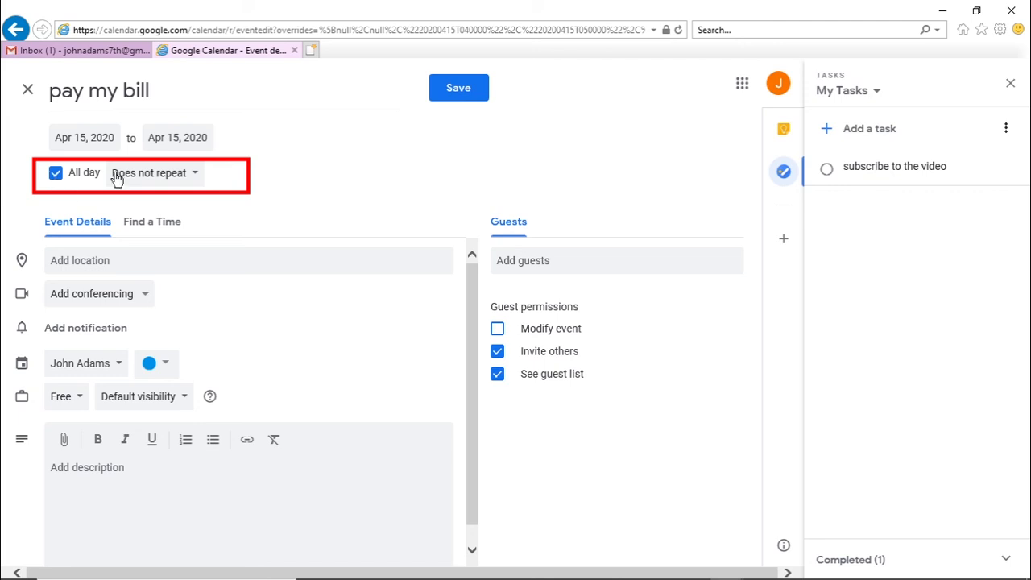
left_click(195, 174)
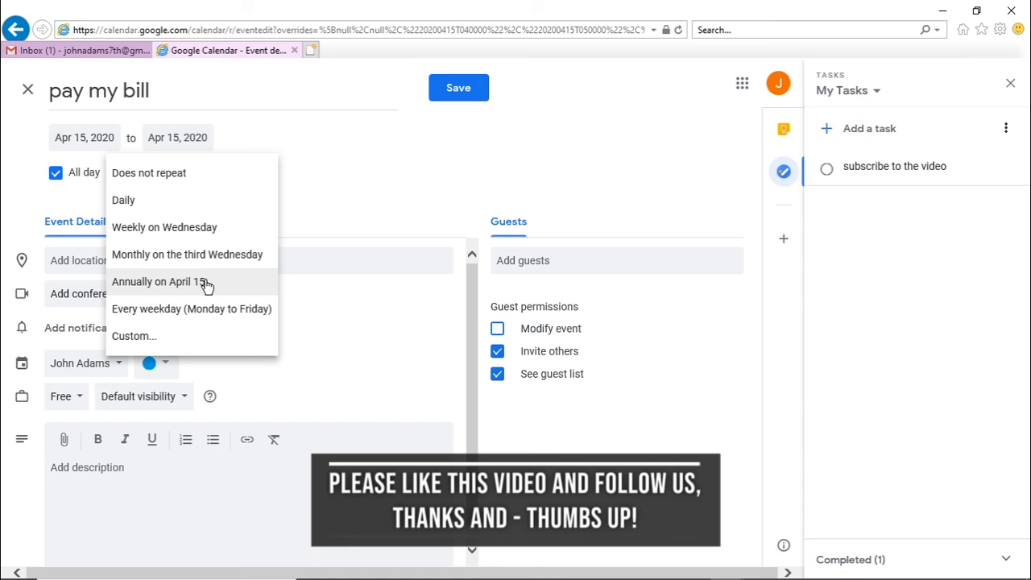
left_click(439, 91)
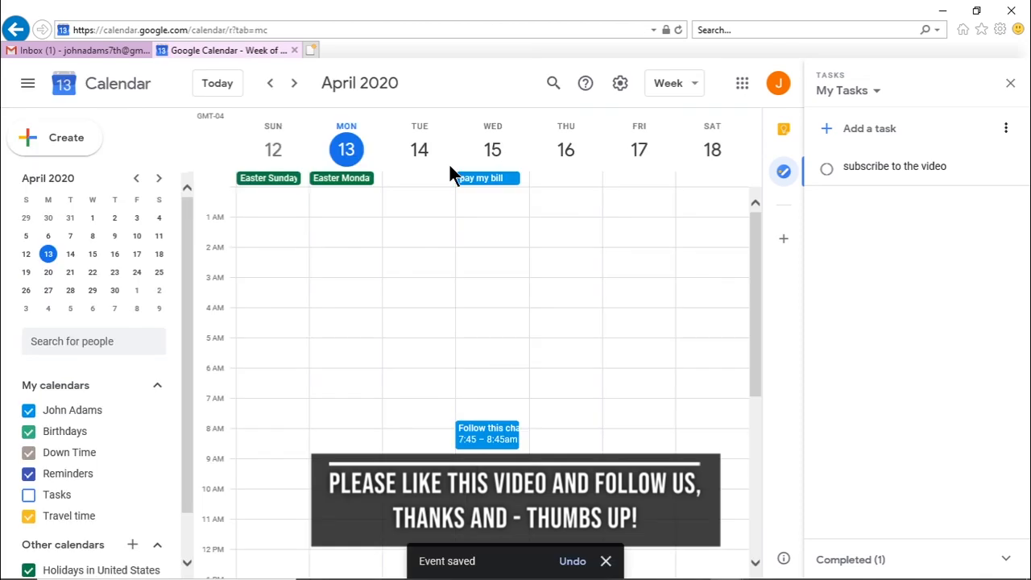